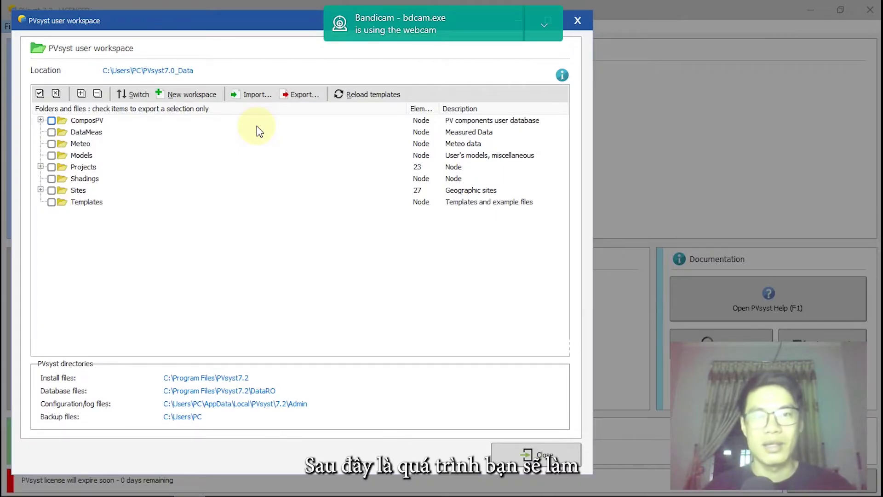
- Close and reopen the PVsyst user workspace window from the File menu
key(alt+Tab)
key(alt+Tab)
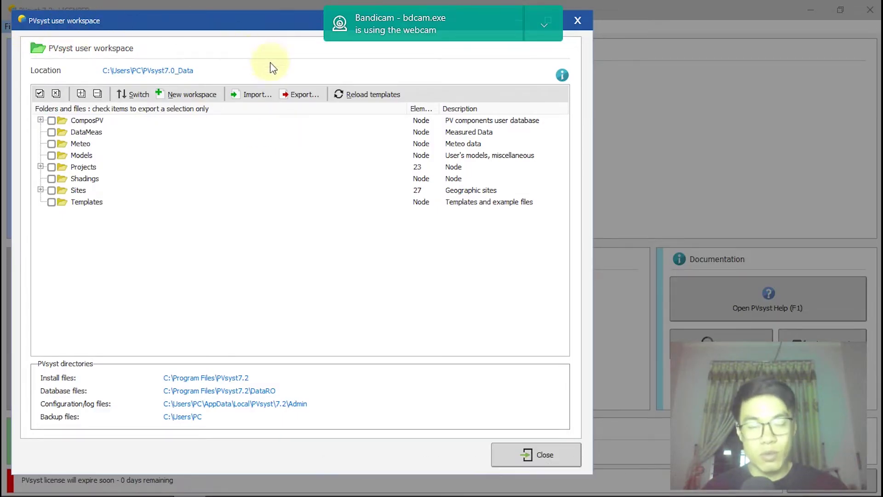
click(579, 20)
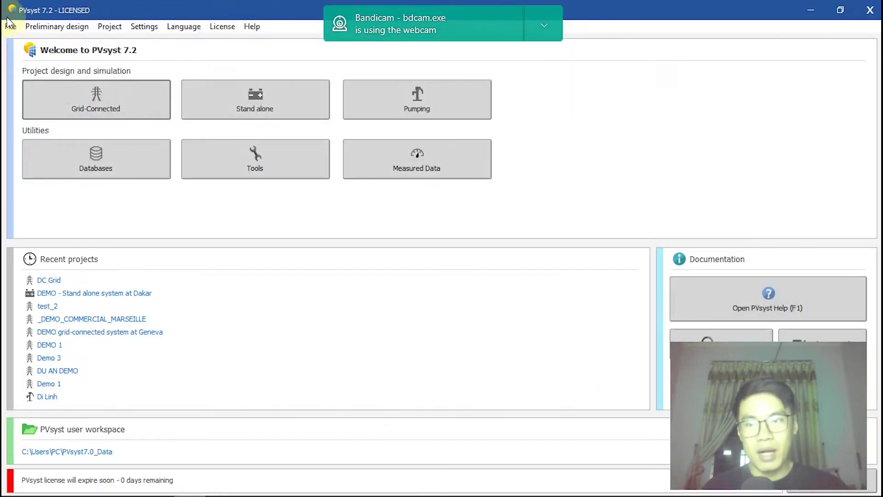
click(10, 26)
click(40, 37)
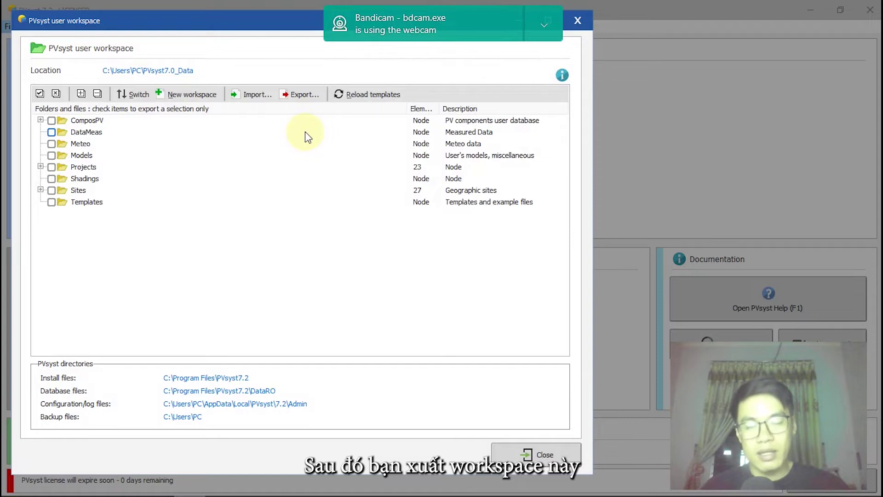
- Export the whole workspace as a ZIP file named 'Demo 1' on the Desktop
click(302, 95)
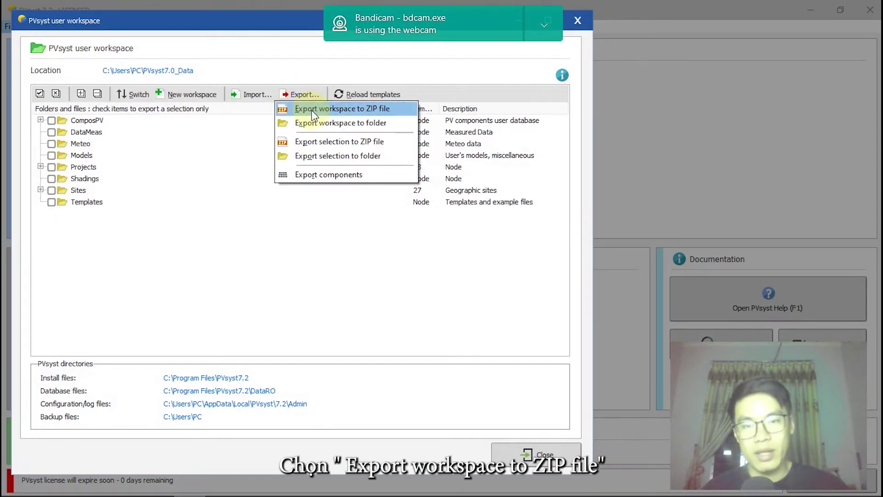
click(311, 109)
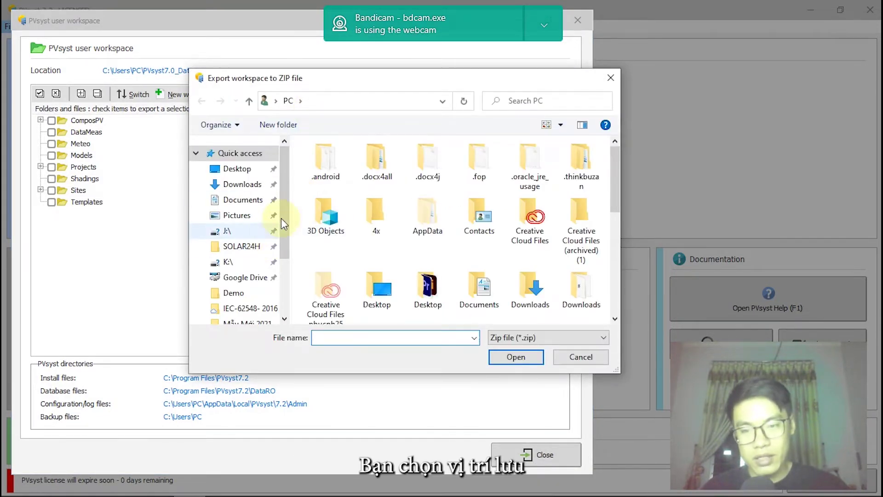
click(237, 170)
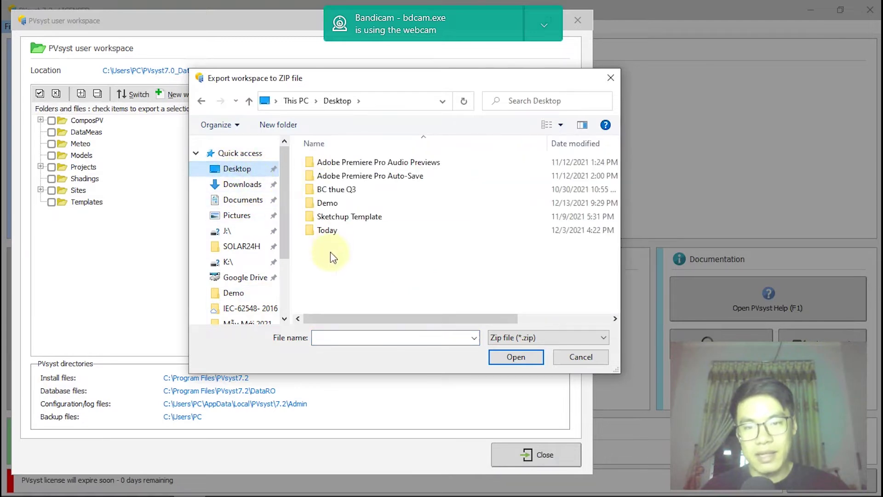
click(335, 339)
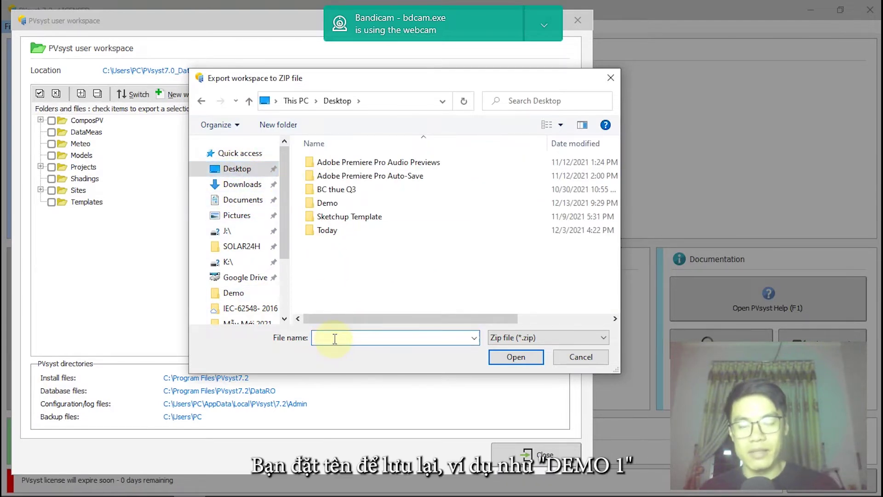
text(Demo 1)
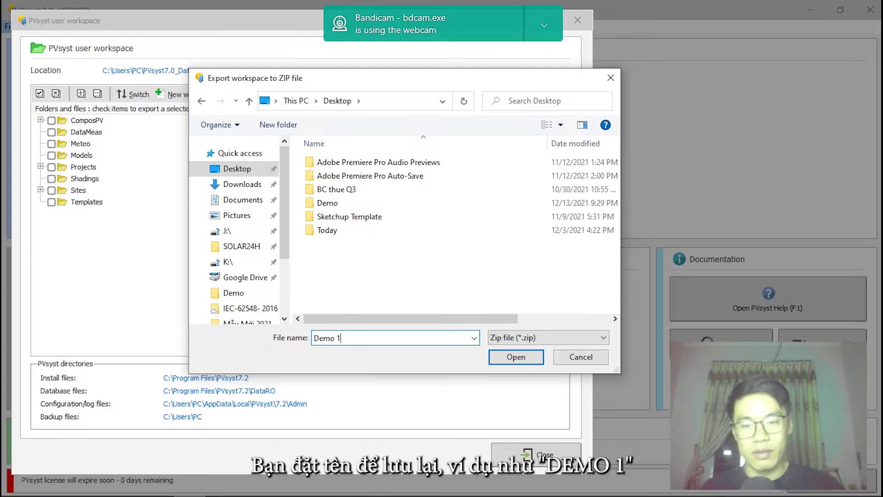
click(514, 357)
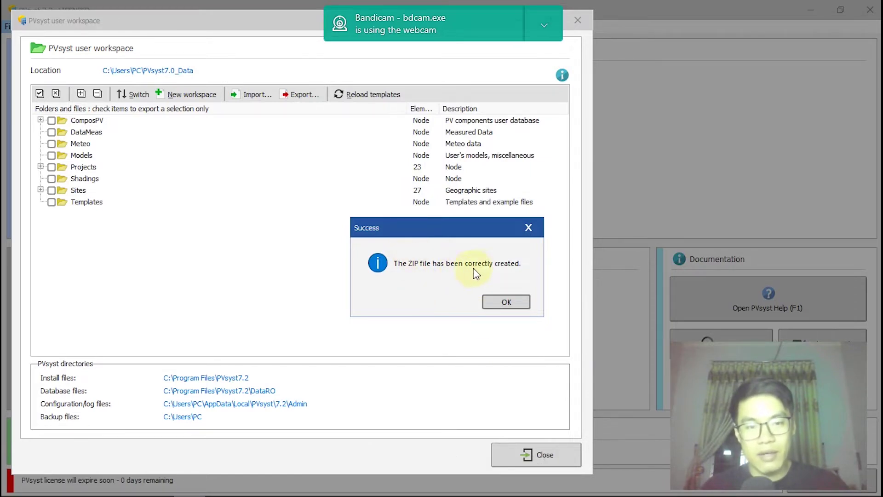
- Dismiss the export success message and switch to the sharefast.me page in Chrome
click(507, 302)
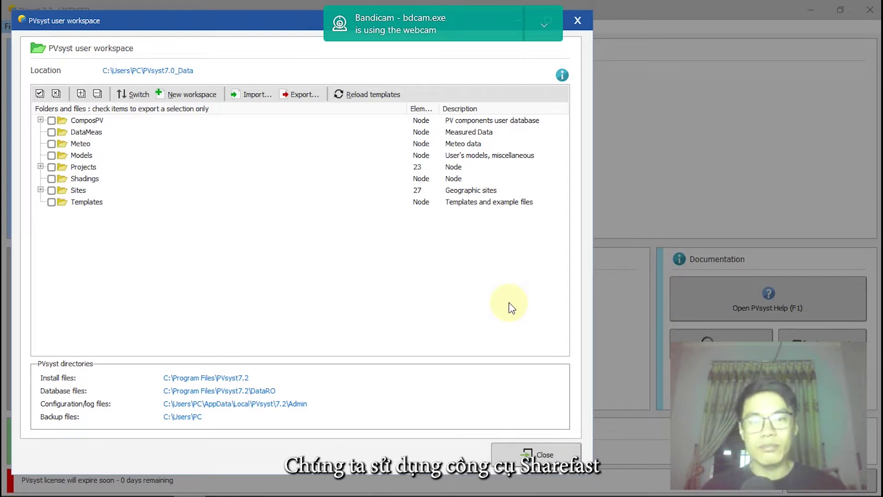
key(alt+Tab)
key(alt+Tab)
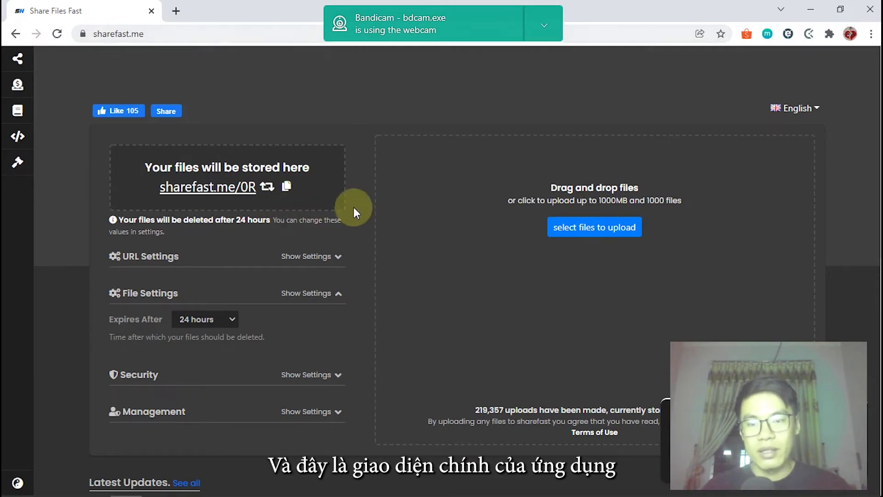
scroll(348, 245, down, 1)
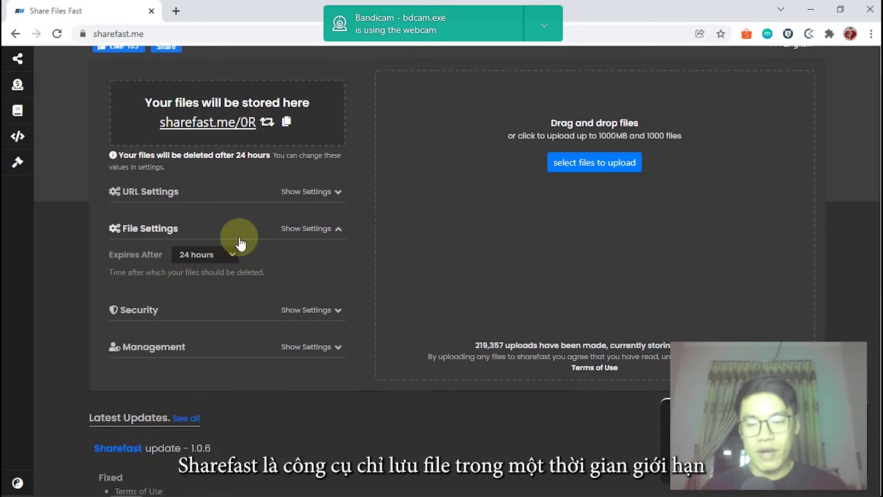
click(229, 255)
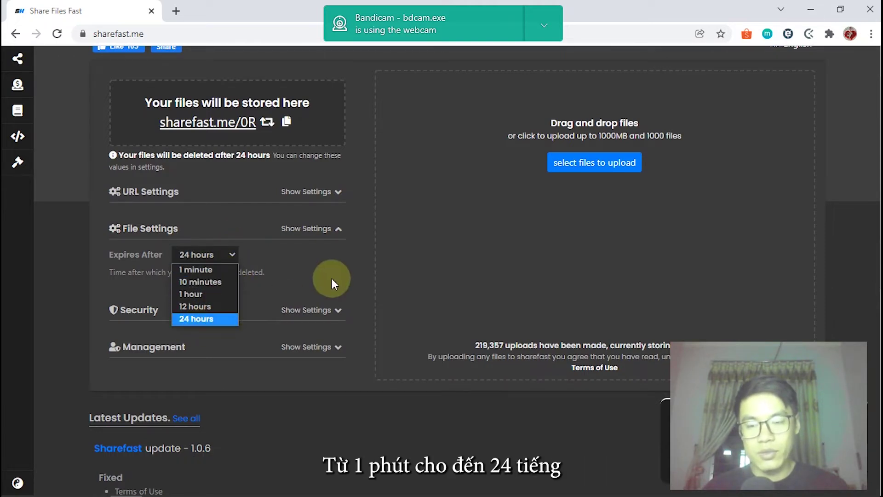
click(404, 223)
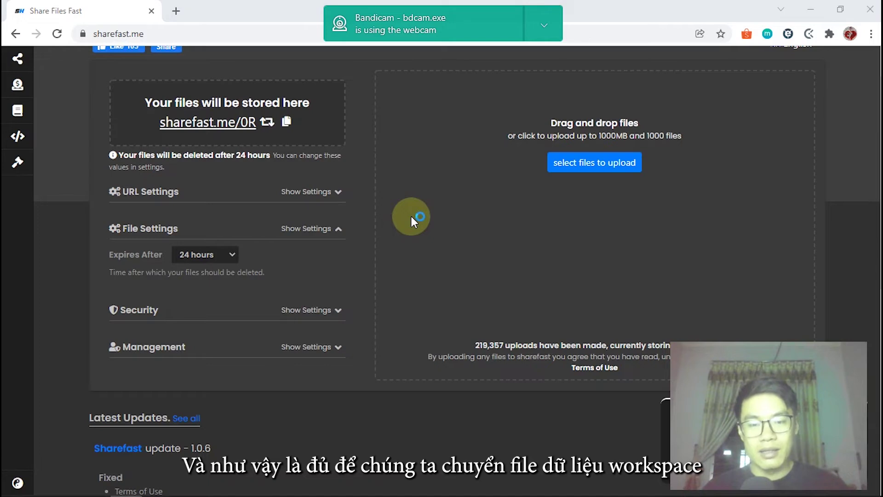
click(411, 217)
click(696, 12)
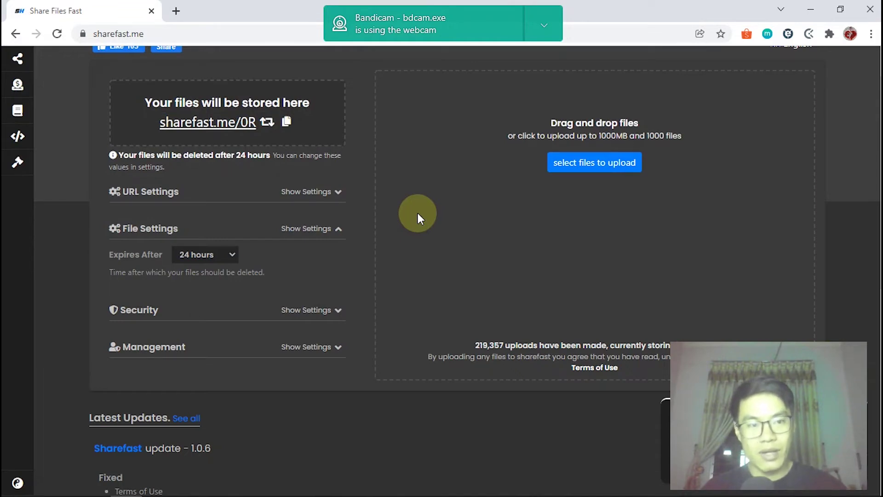
- Upload Demo 1.zip from the Desktop to Sharefast
click(578, 168)
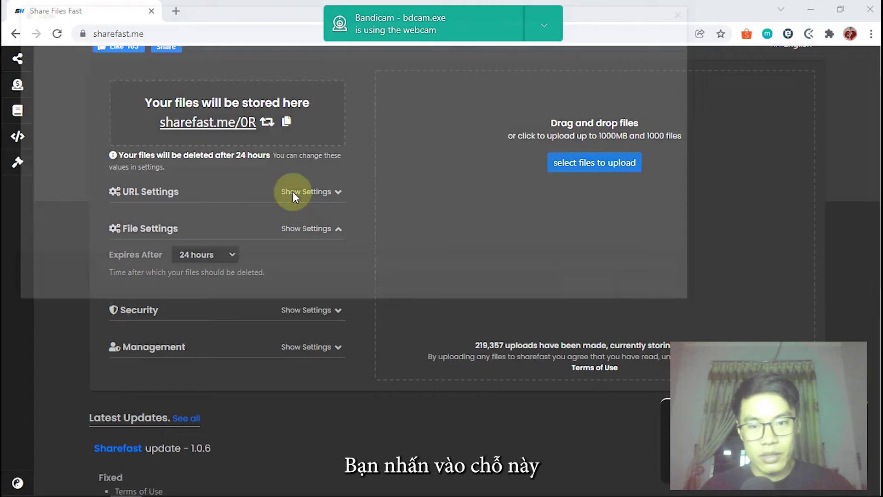
scroll(62, 116, up, 2)
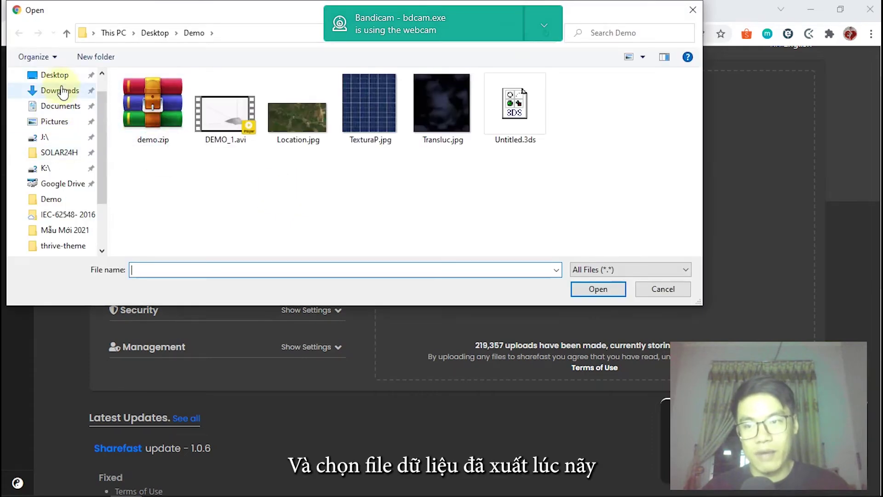
click(54, 74)
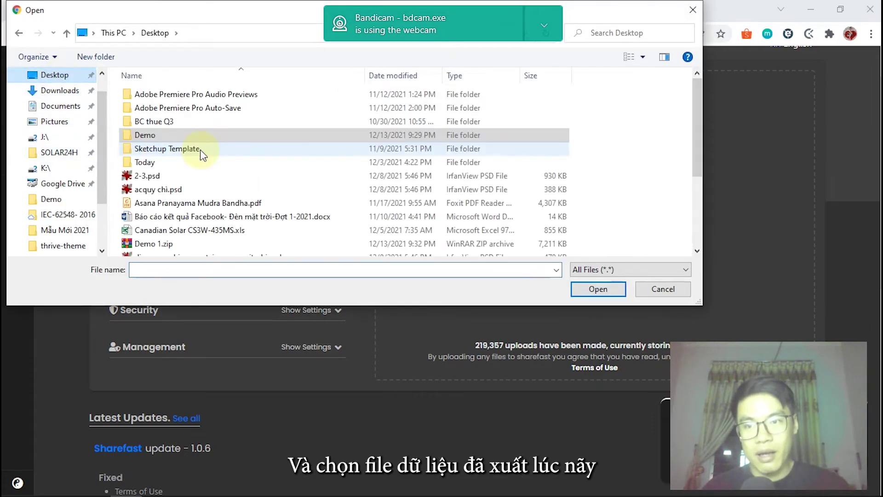
double_click(153, 243)
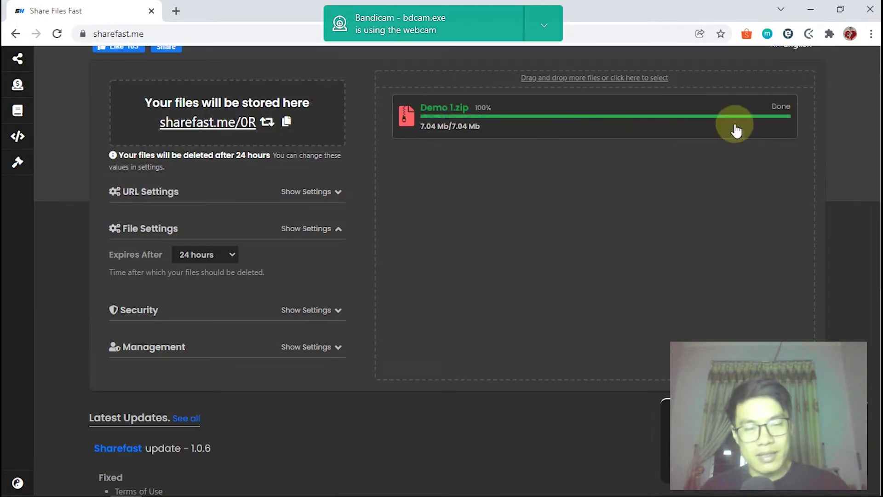
- Copy the sharefast.me/0R storage link
drag(156, 121, 256, 130)
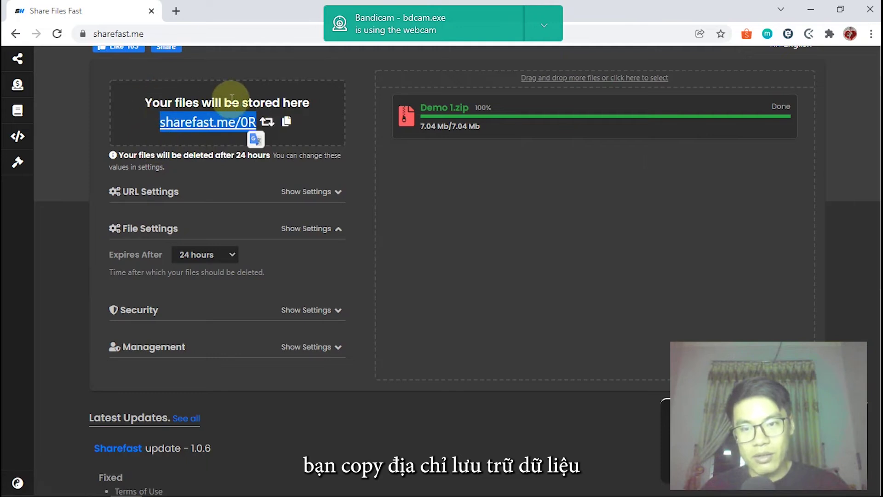
click(138, 124)
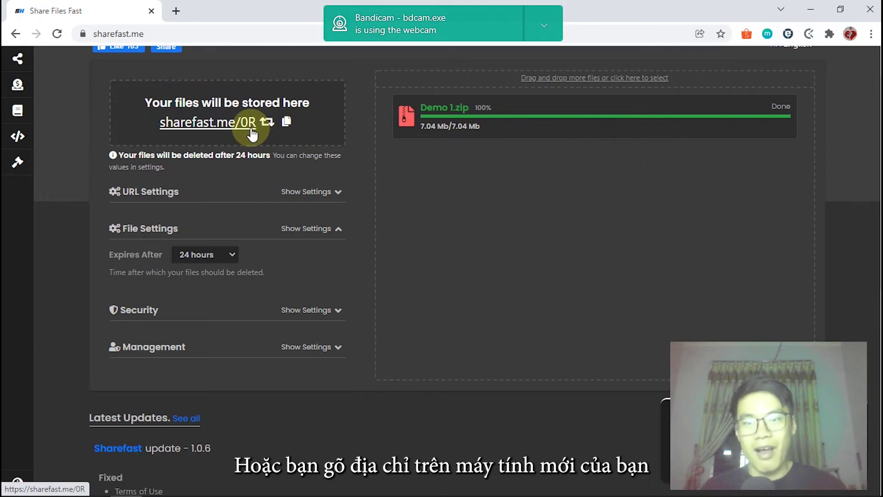
drag(94, 120, 253, 136)
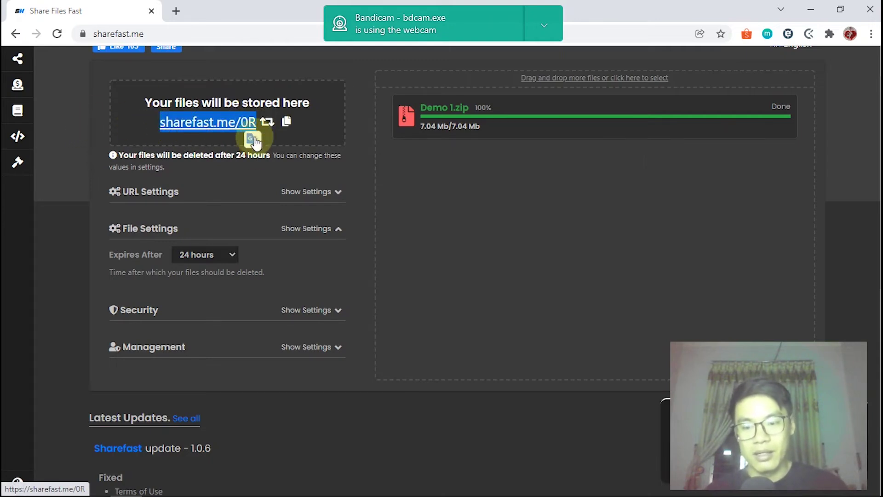
right_click(232, 125)
click(278, 241)
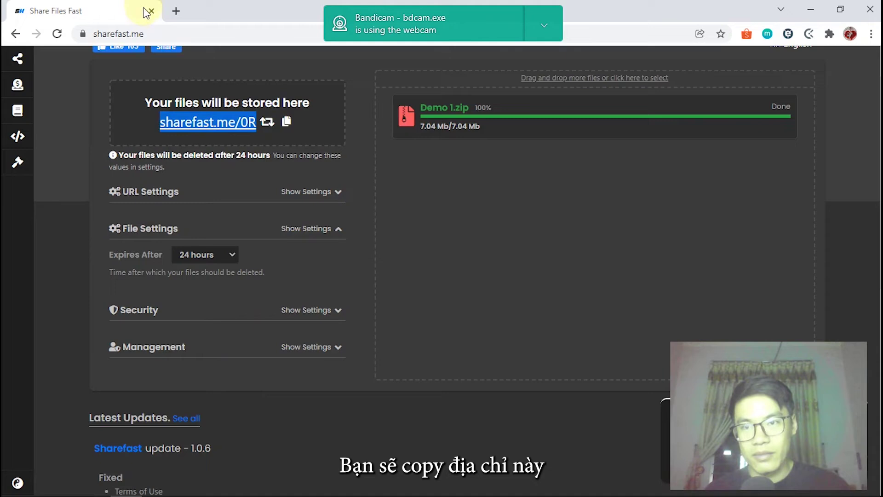
- Open sharefast.me/0R in a new tab and download Demo 1.zip
click(177, 11)
click(152, 11)
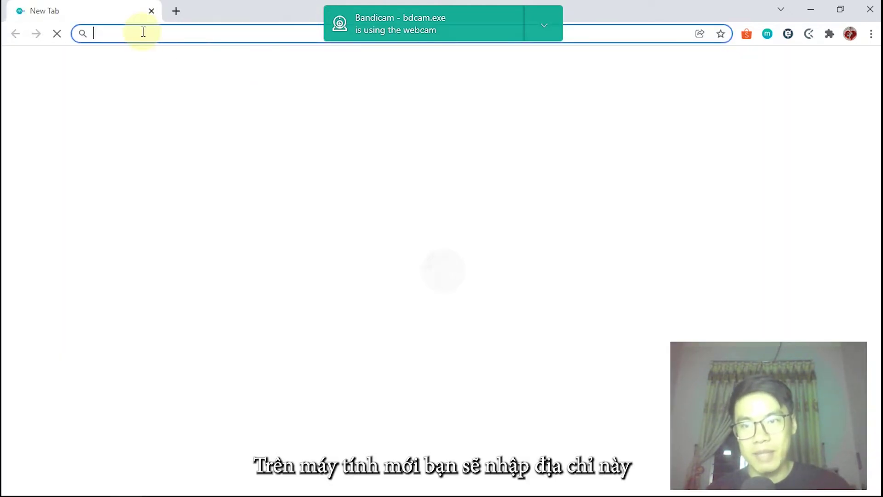
key(ctrl+v)
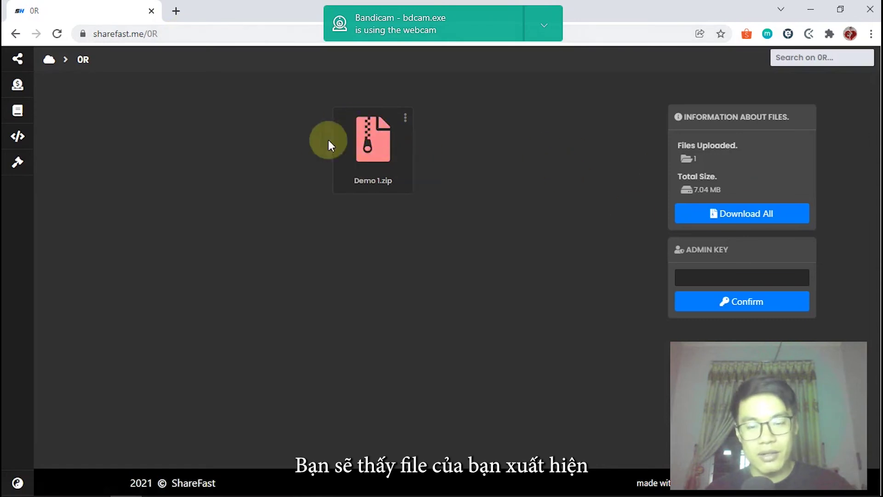
click(405, 118)
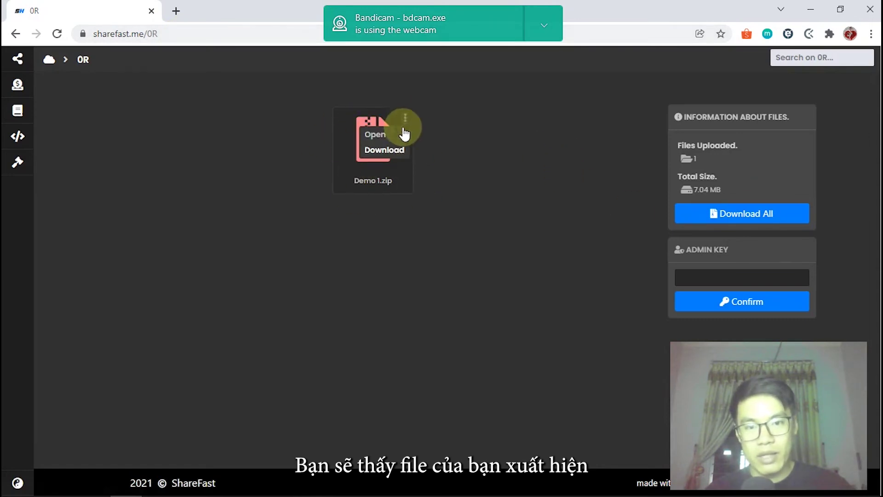
click(384, 156)
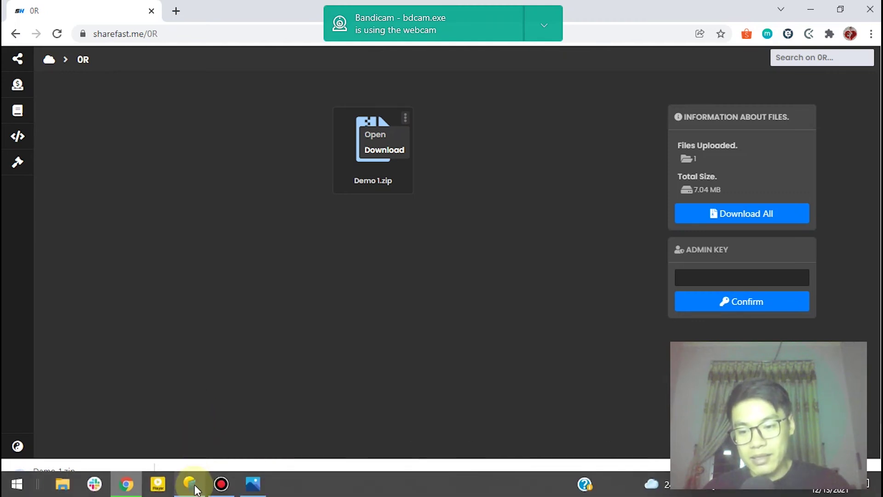
- Return to PVsyst and reopen the user workspace window via File > Workspace
mouse_move(189, 482)
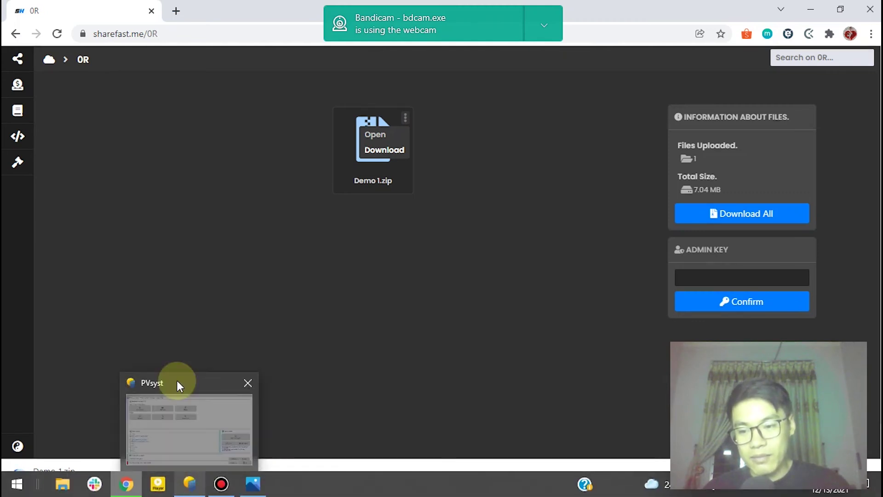
click(189, 483)
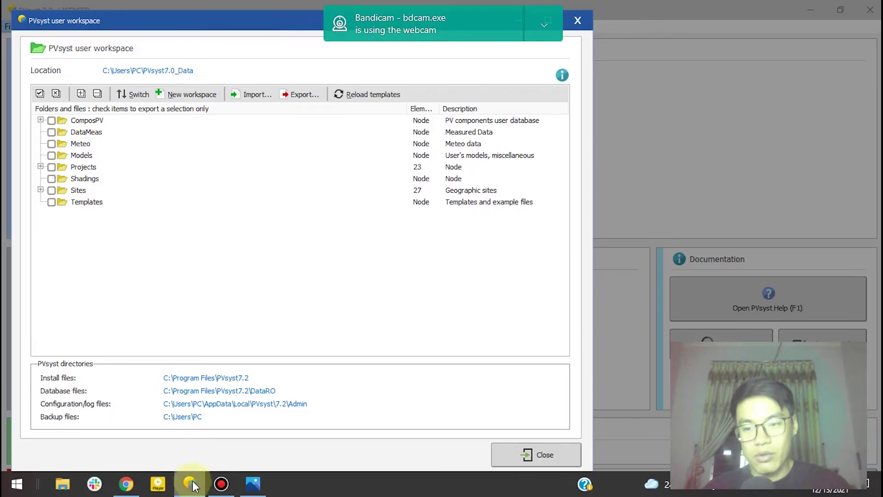
click(577, 20)
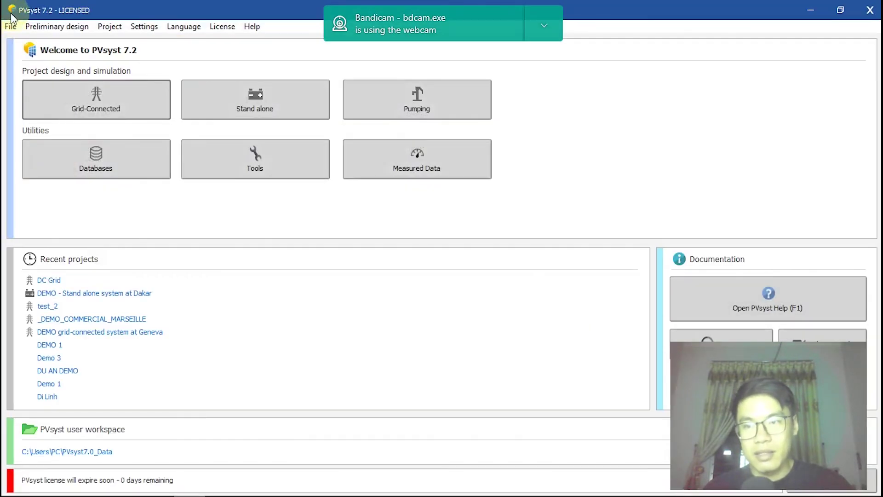
click(10, 26)
click(32, 45)
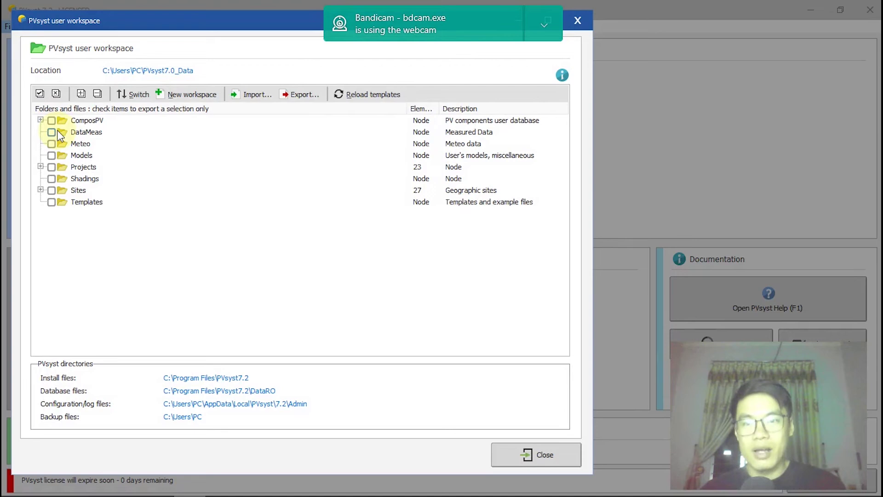
- Import the workspace from Downloads\Demo 1.zip and dismiss the success message
click(251, 95)
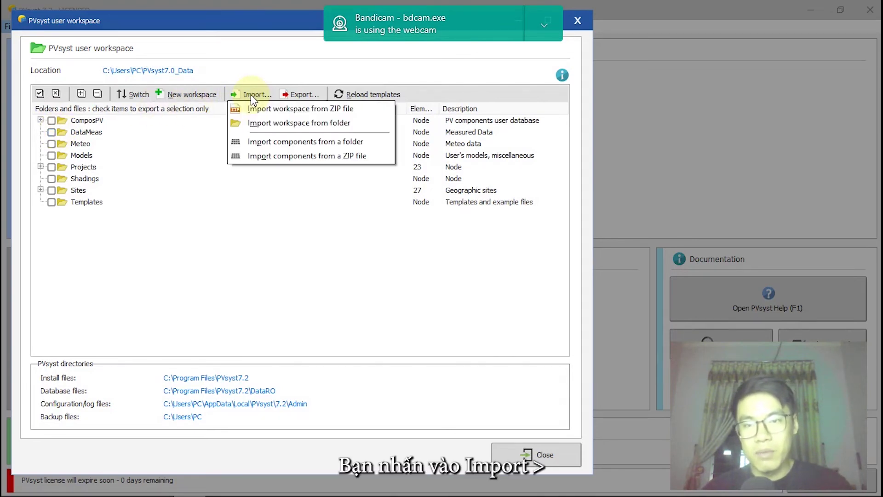
click(329, 109)
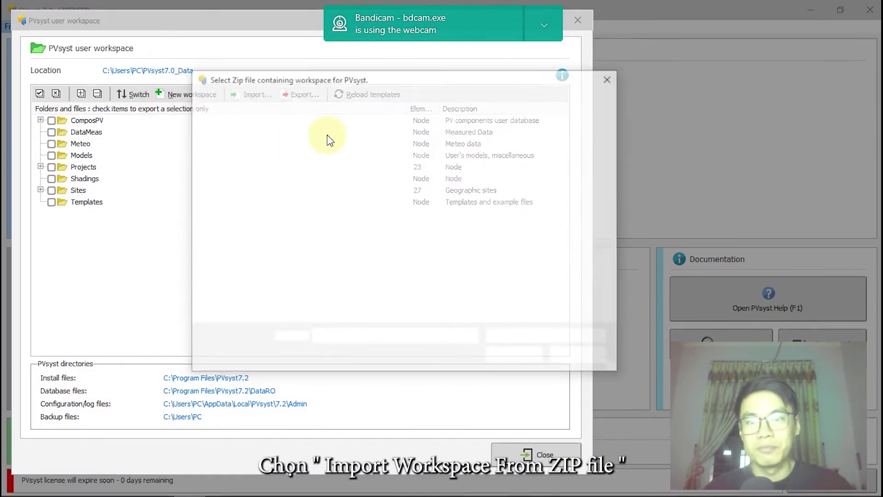
click(242, 184)
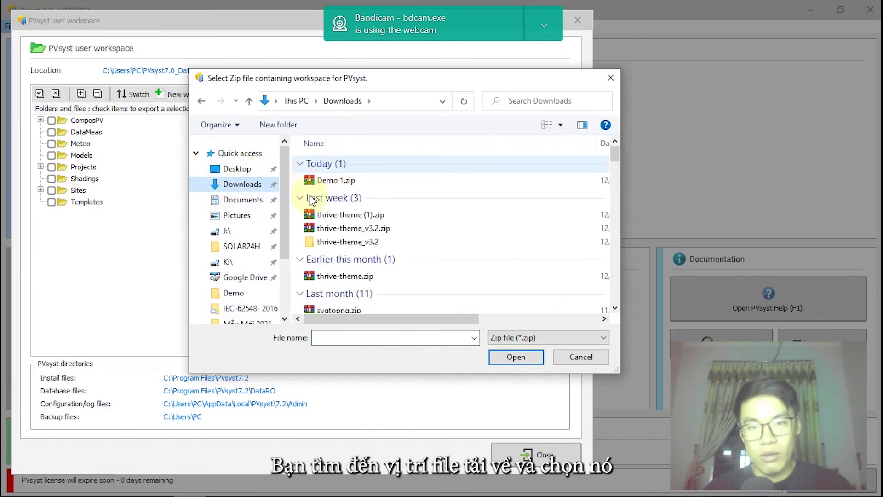
click(349, 180)
double_click(350, 180)
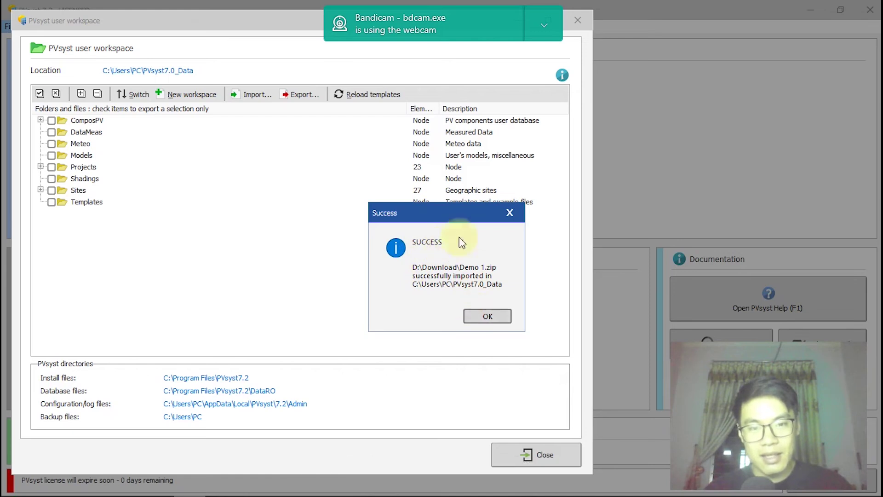
click(487, 315)
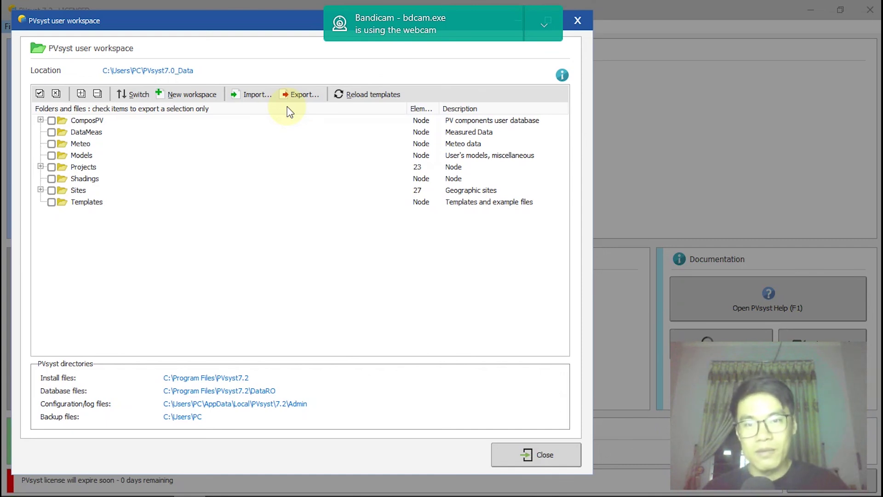
- Close the user workspace window with Esc to reveal the welcome screen
key(Escape)
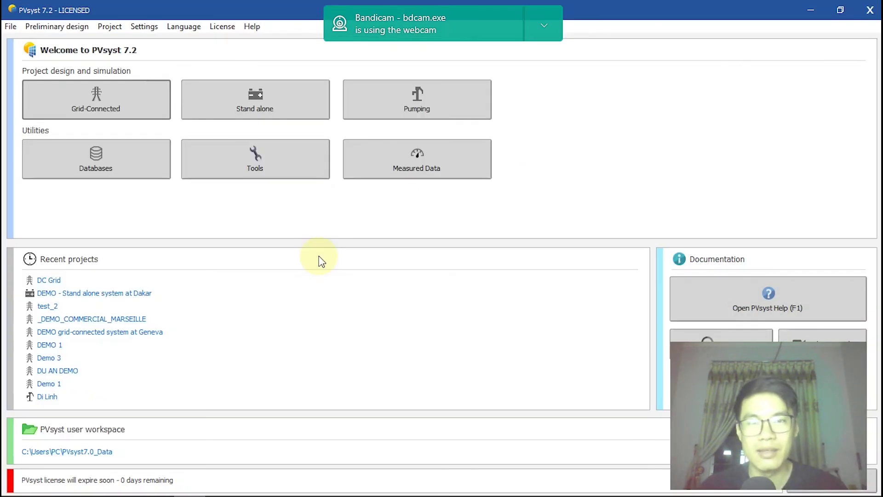